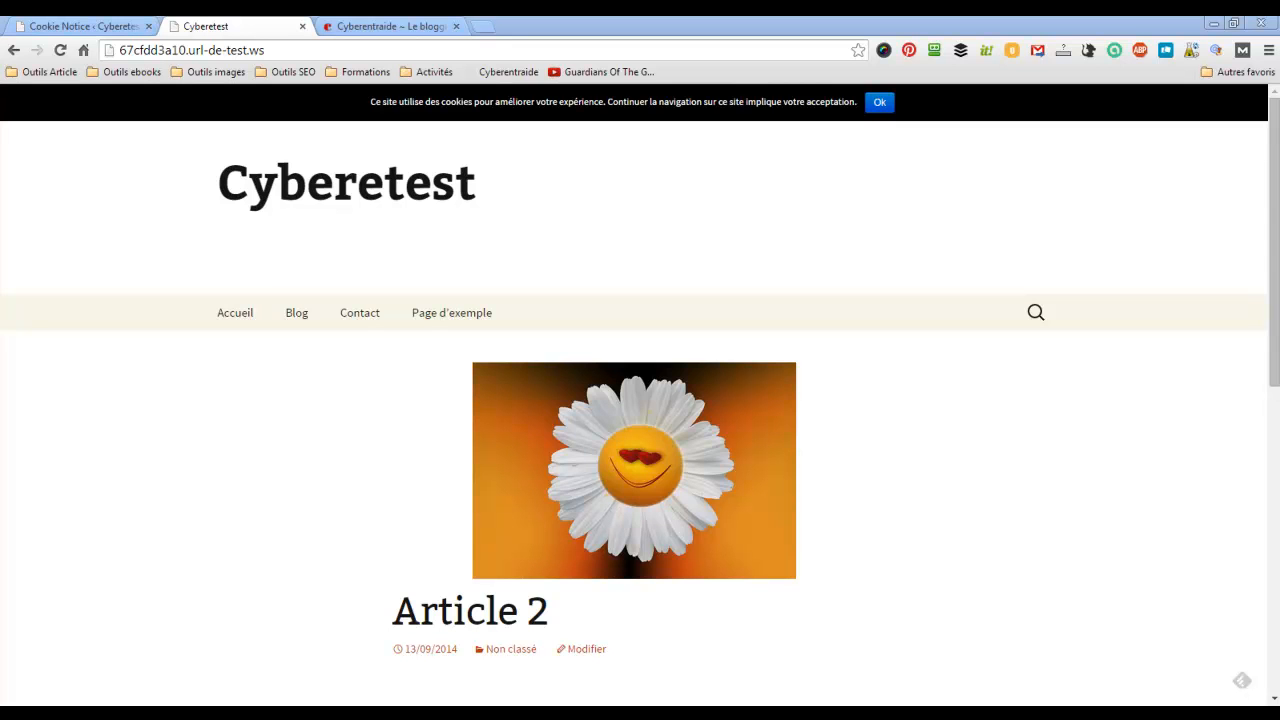
Return to the Cookie Notice settings and set the notice's button text to "J'accepte".
click(96, 22)
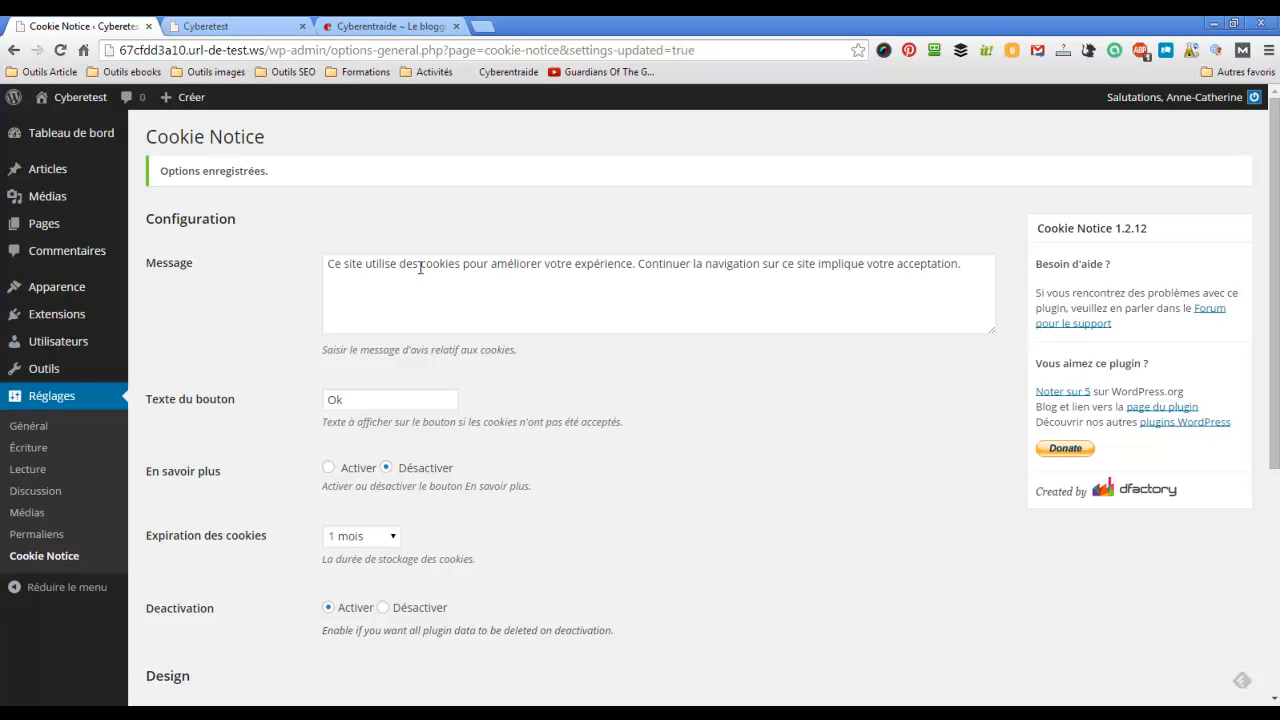
drag(328, 267, 972, 270)
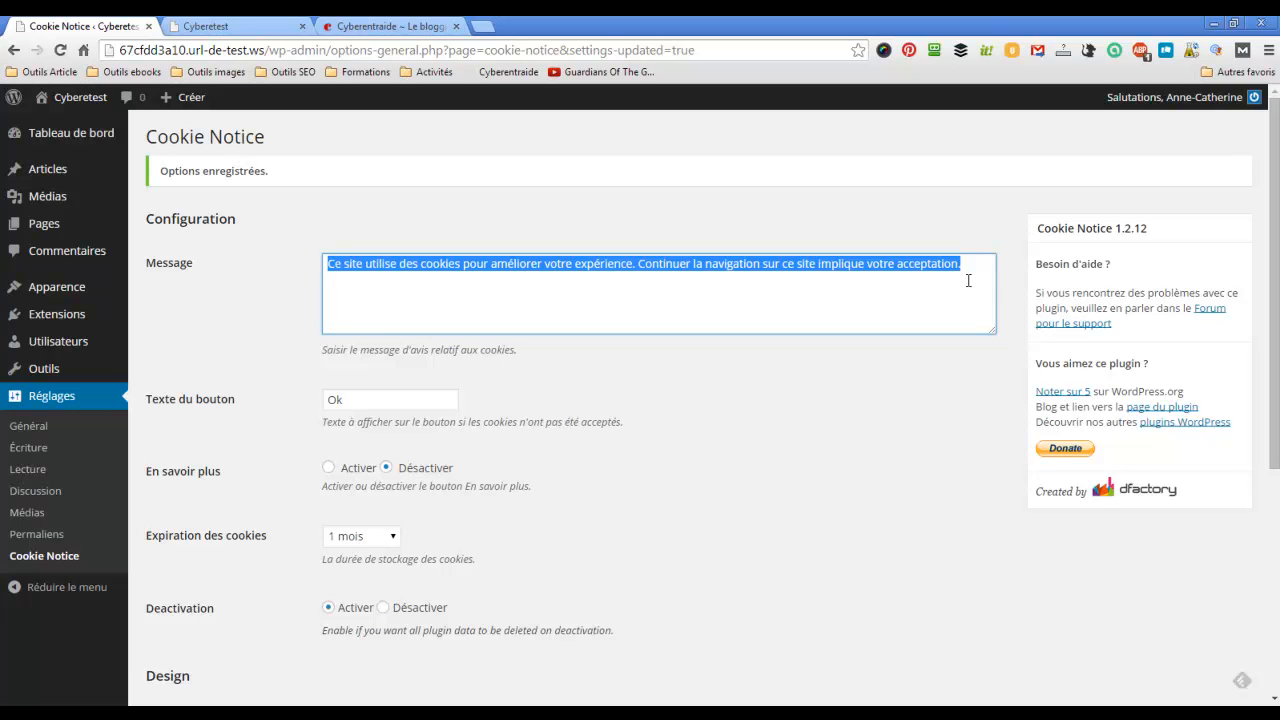
click(964, 281)
drag(352, 403, 316, 403)
text(J)
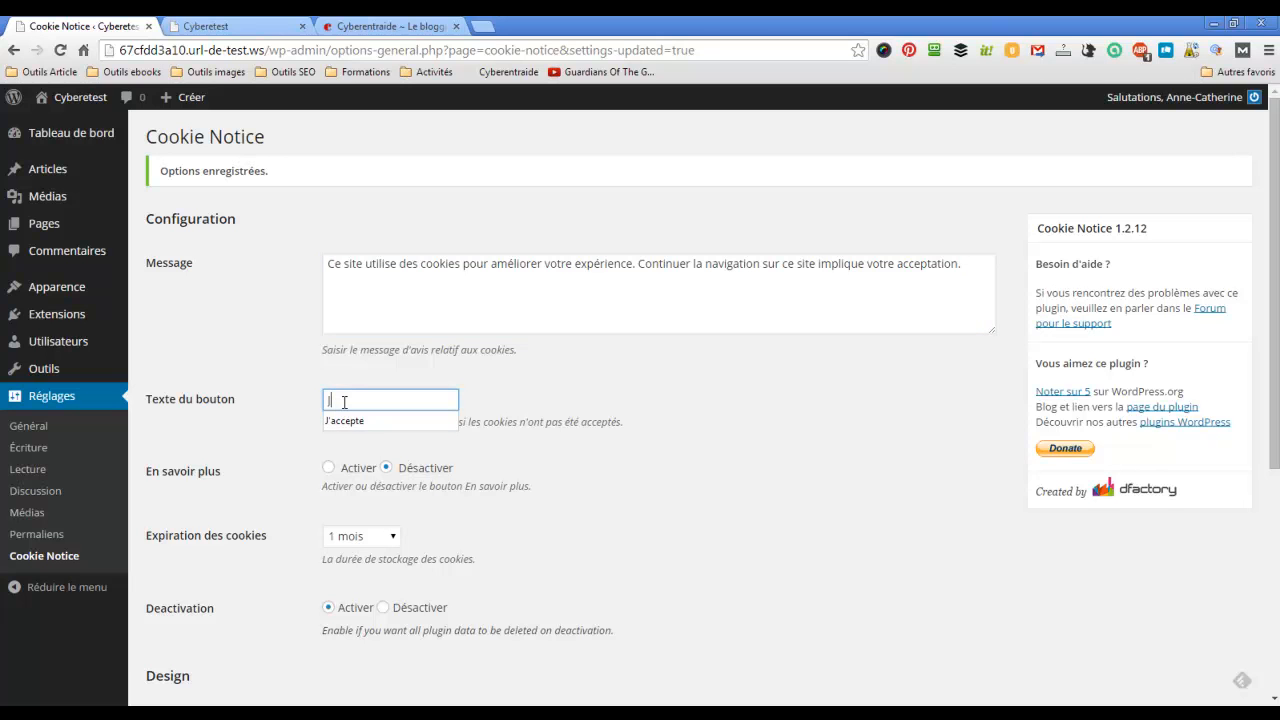
click(334, 424)
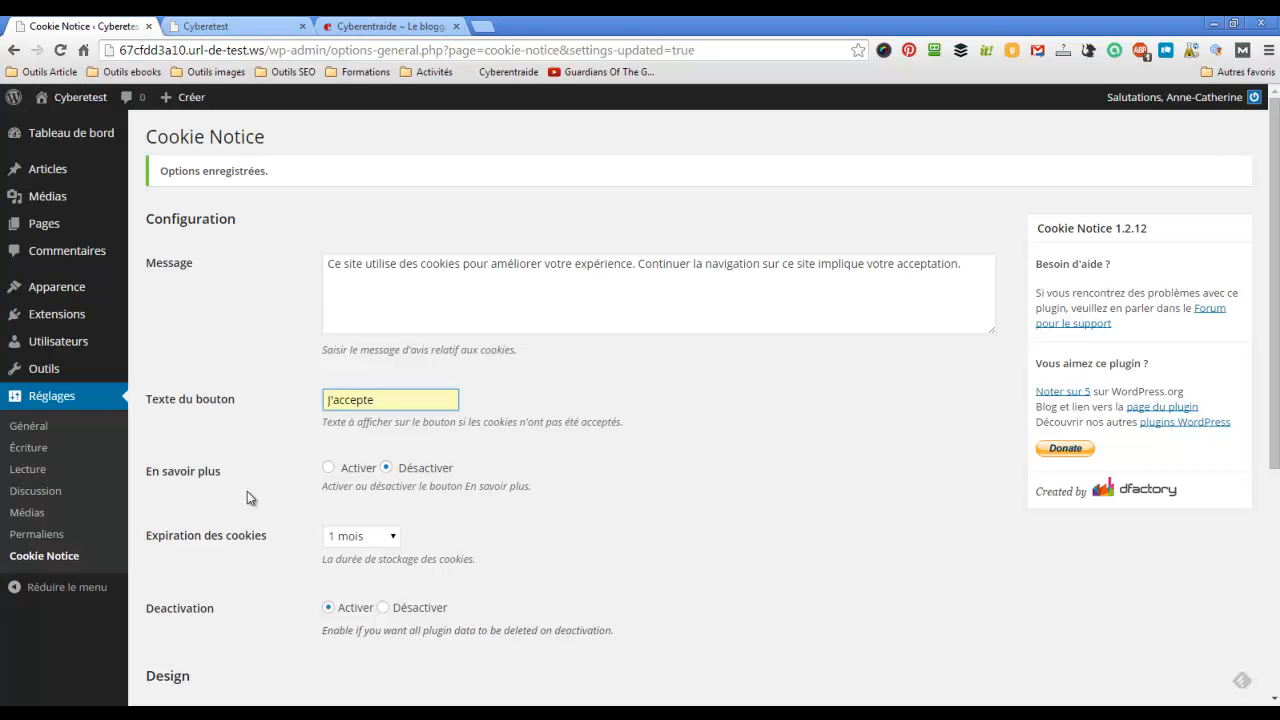
Enable the "En savoir plus" button and link it to the Contact page.
click(330, 468)
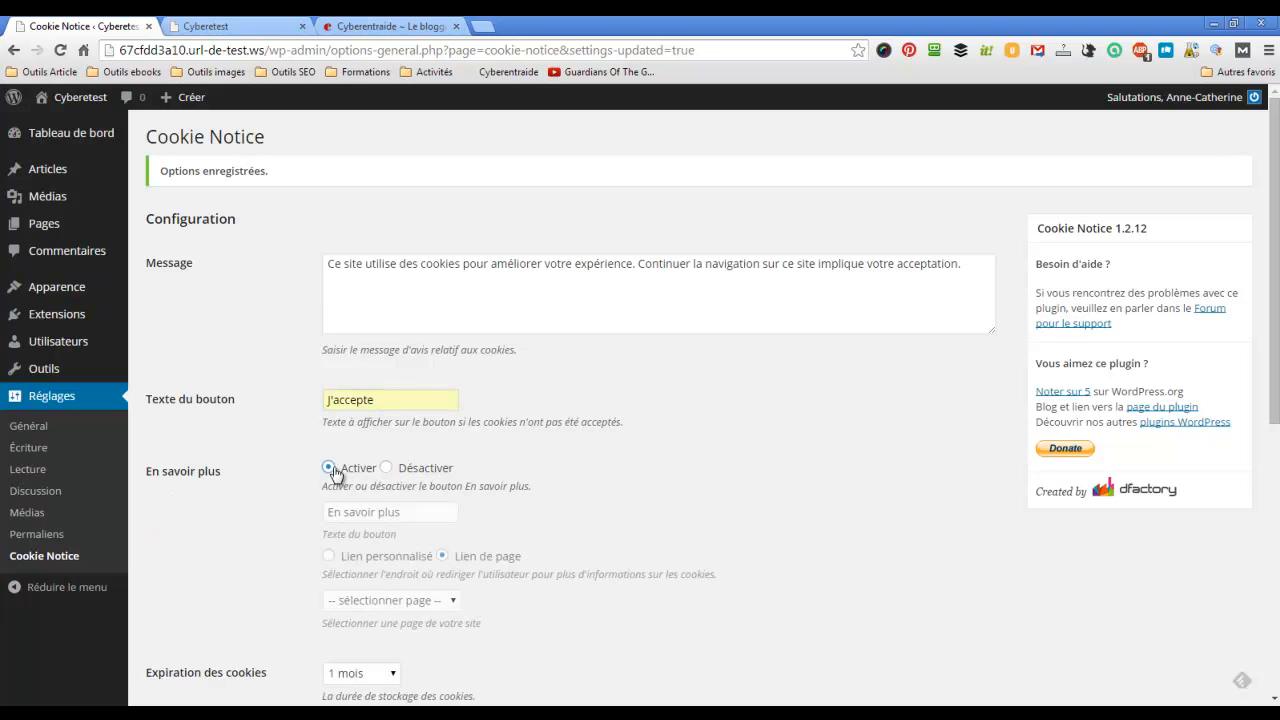
drag(405, 512, 270, 513)
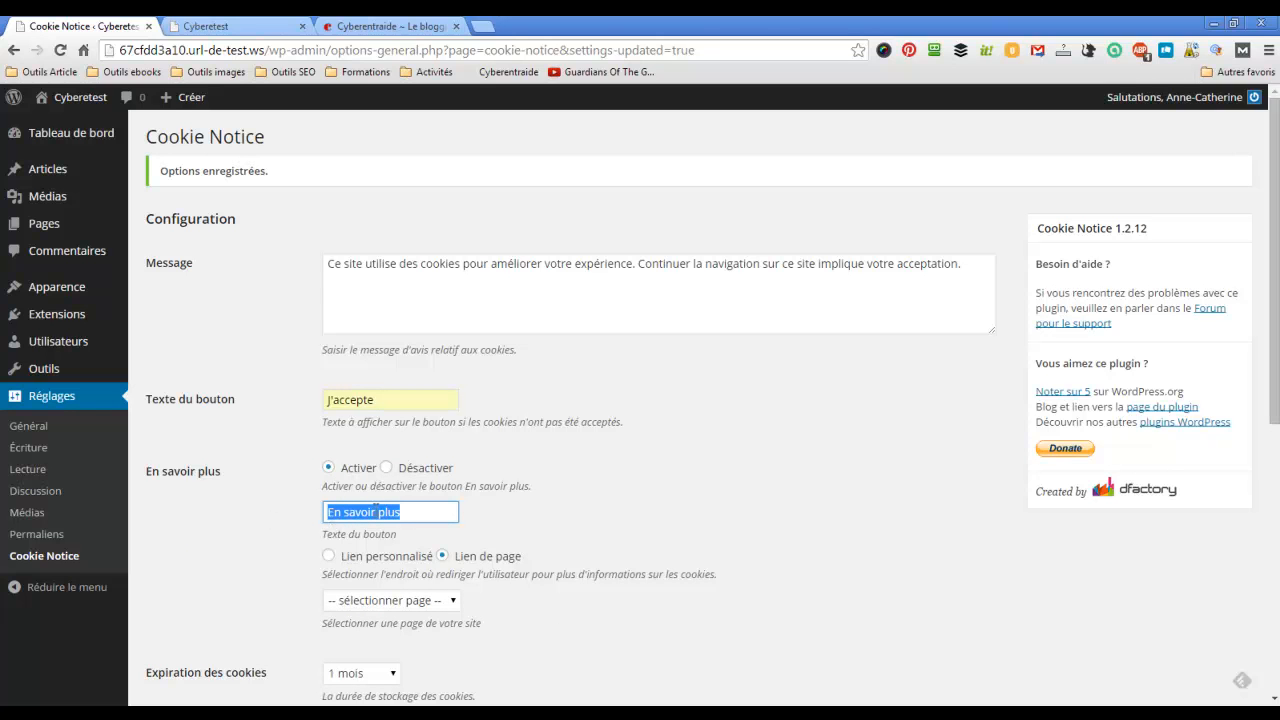
click(426, 515)
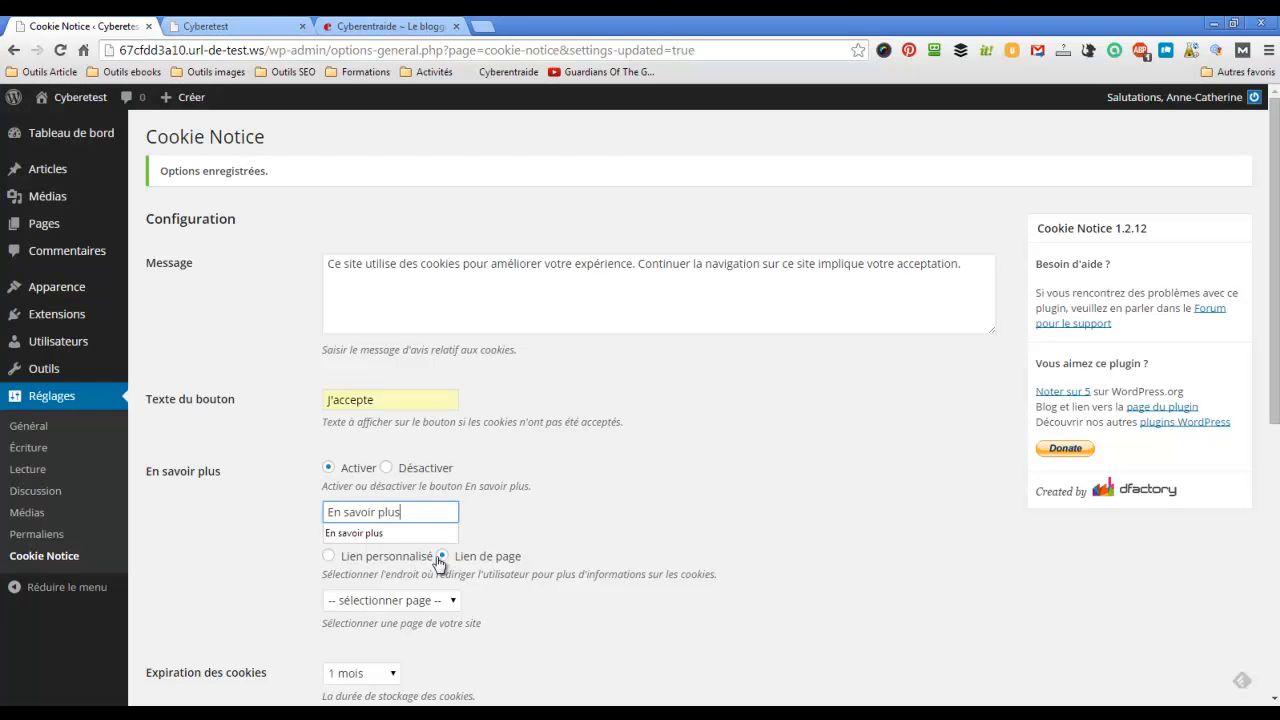
click(452, 603)
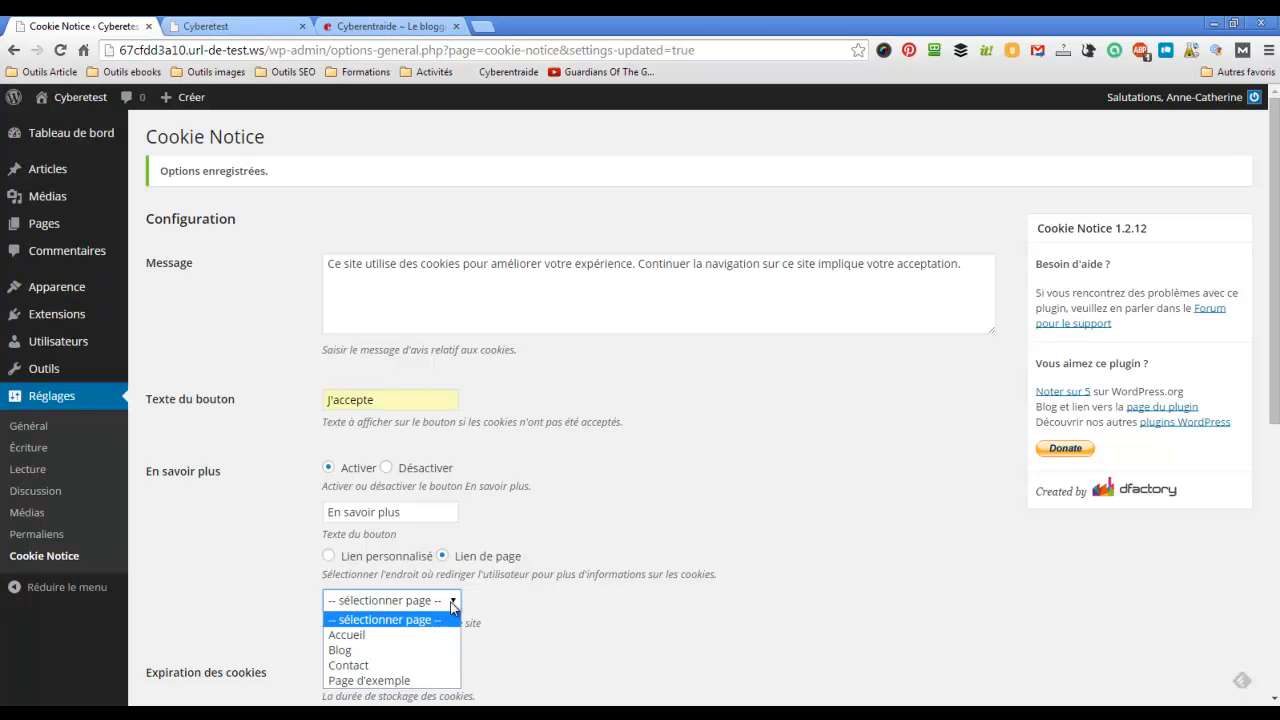
click(390, 665)
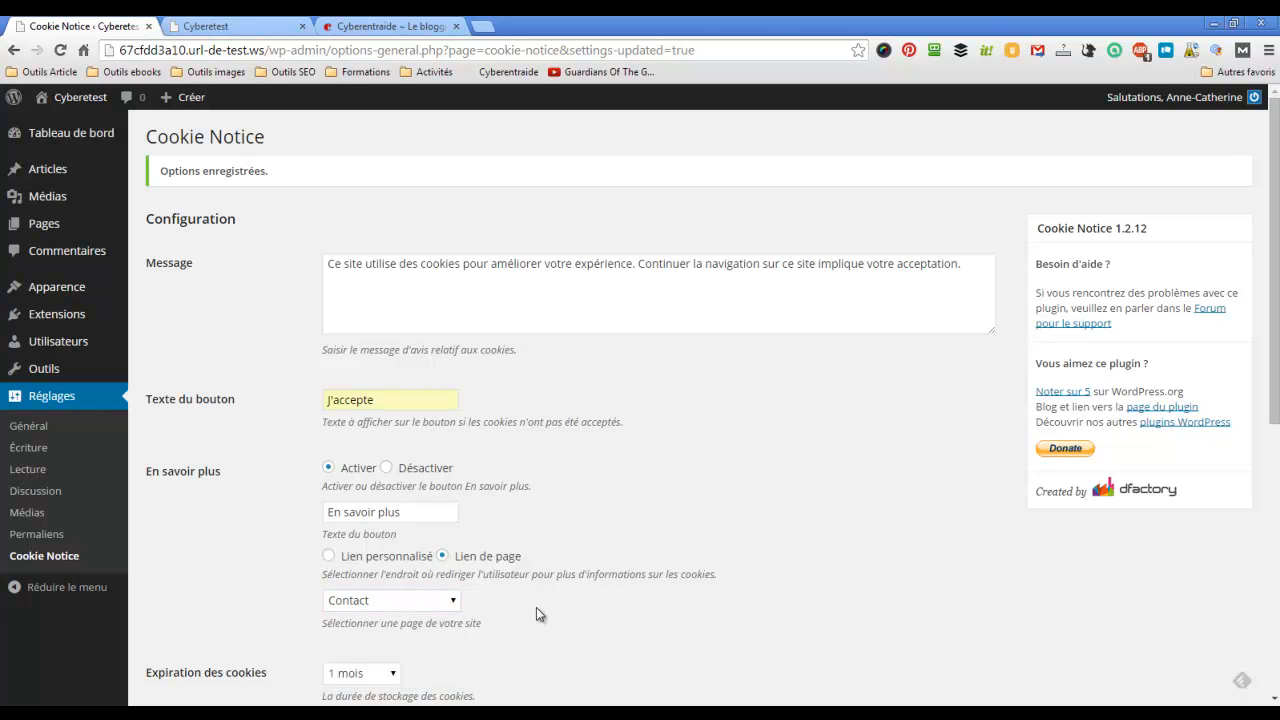
Keep the cookie expiration at 1 mois and set the Deactivation option to Désactiver.
scroll(536, 607, down, 3)
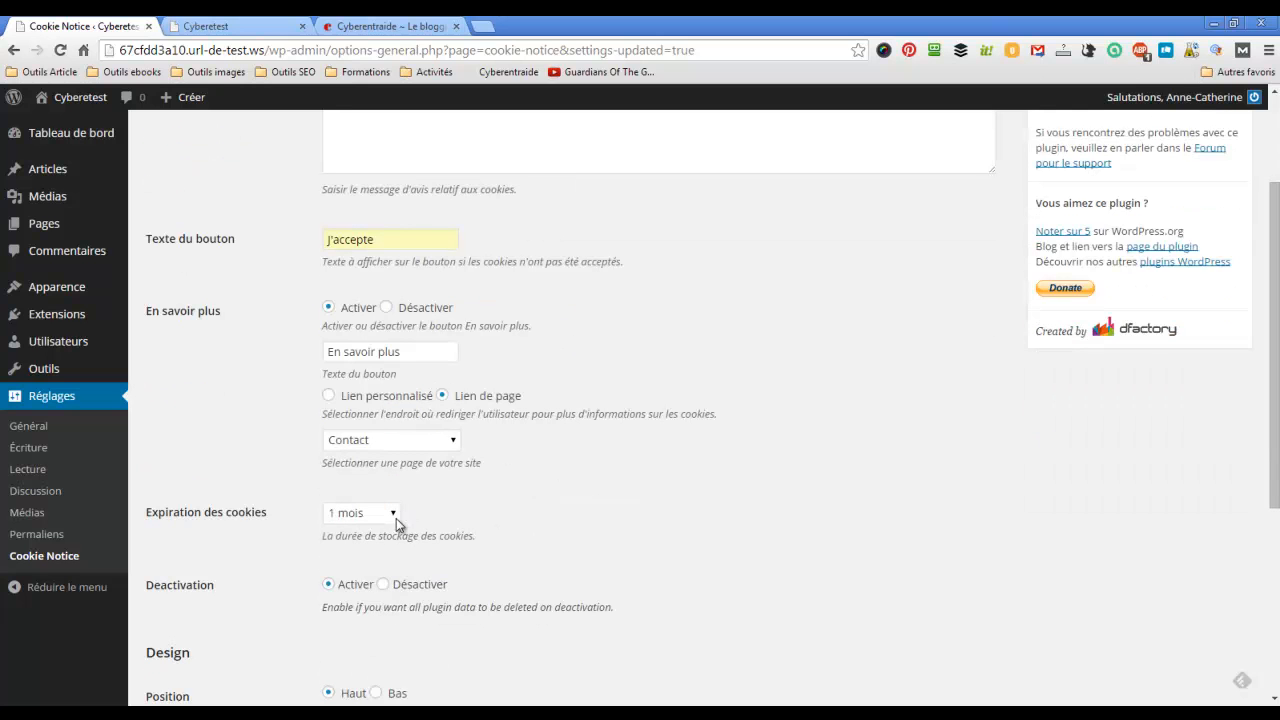
click(392, 516)
click(376, 563)
click(490, 550)
click(383, 584)
Set the cookie notice's position to Bas and its button style to WordPress.
scroll(399, 590, down, 2)
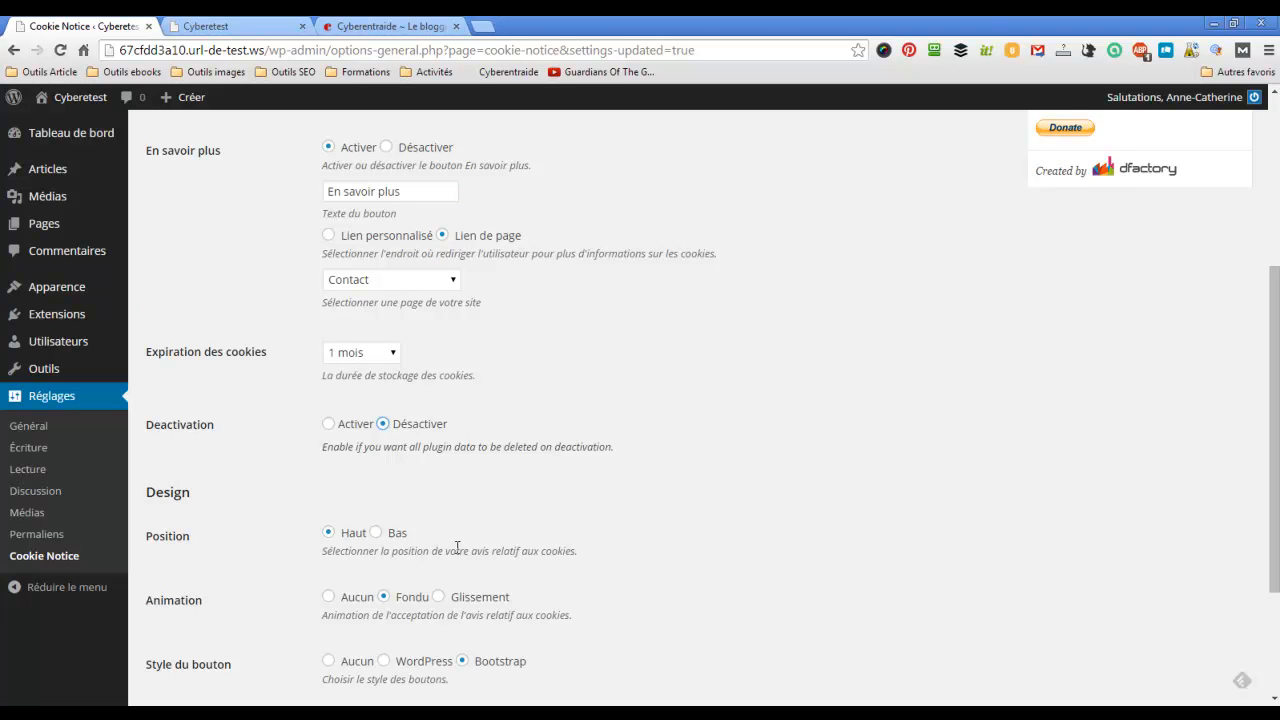
click(376, 533)
scroll(660, 578, down, 1)
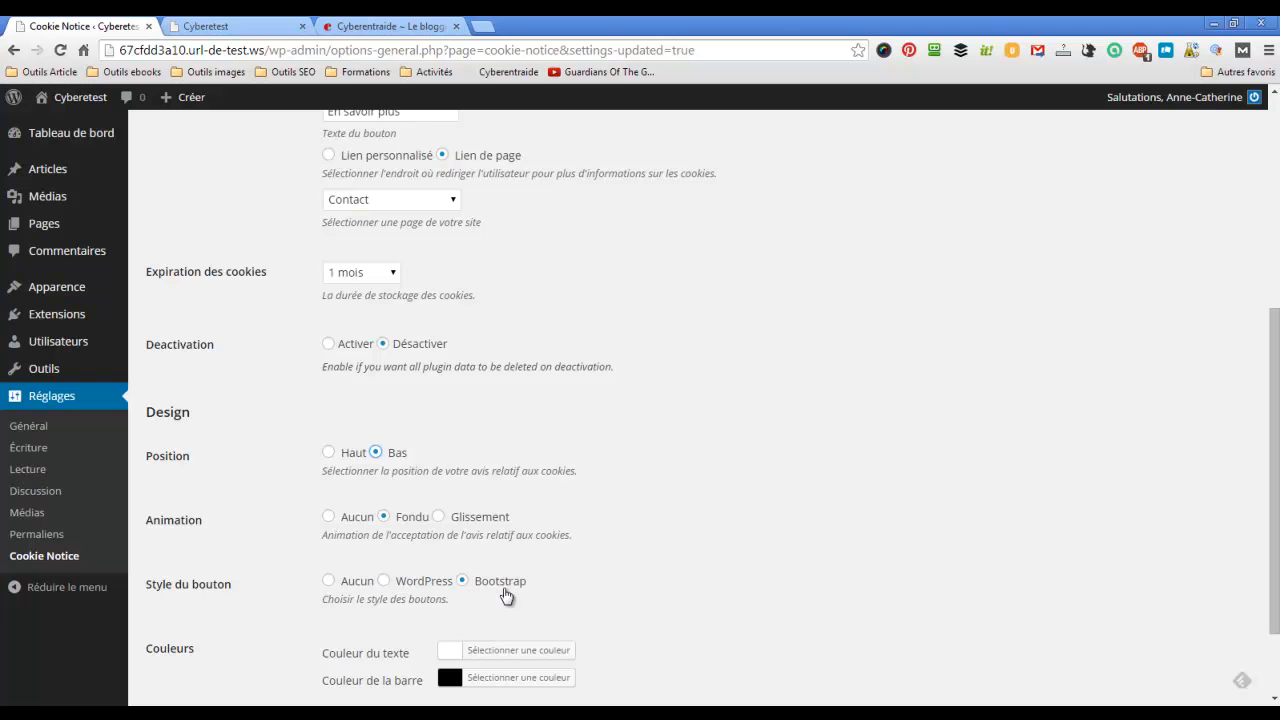
click(383, 581)
Set the cookie notice's bar colour to orange #dd9933.
scroll(603, 594, down, 2)
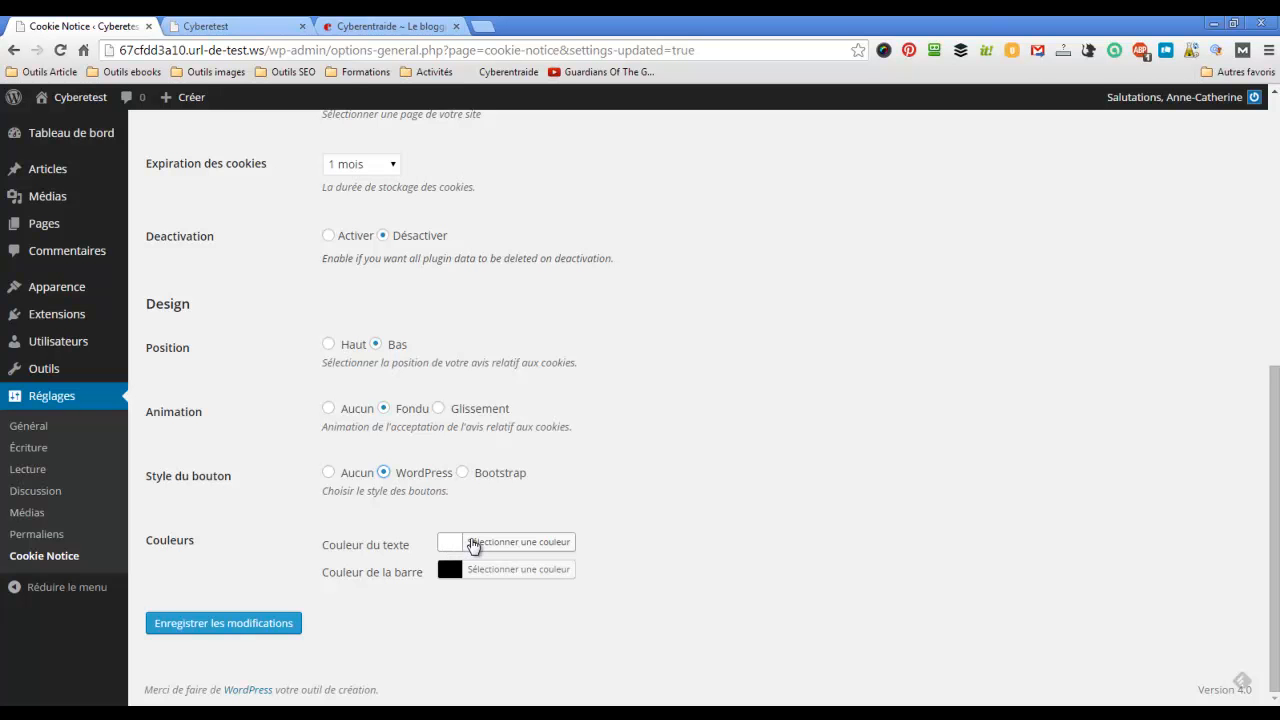
click(455, 571)
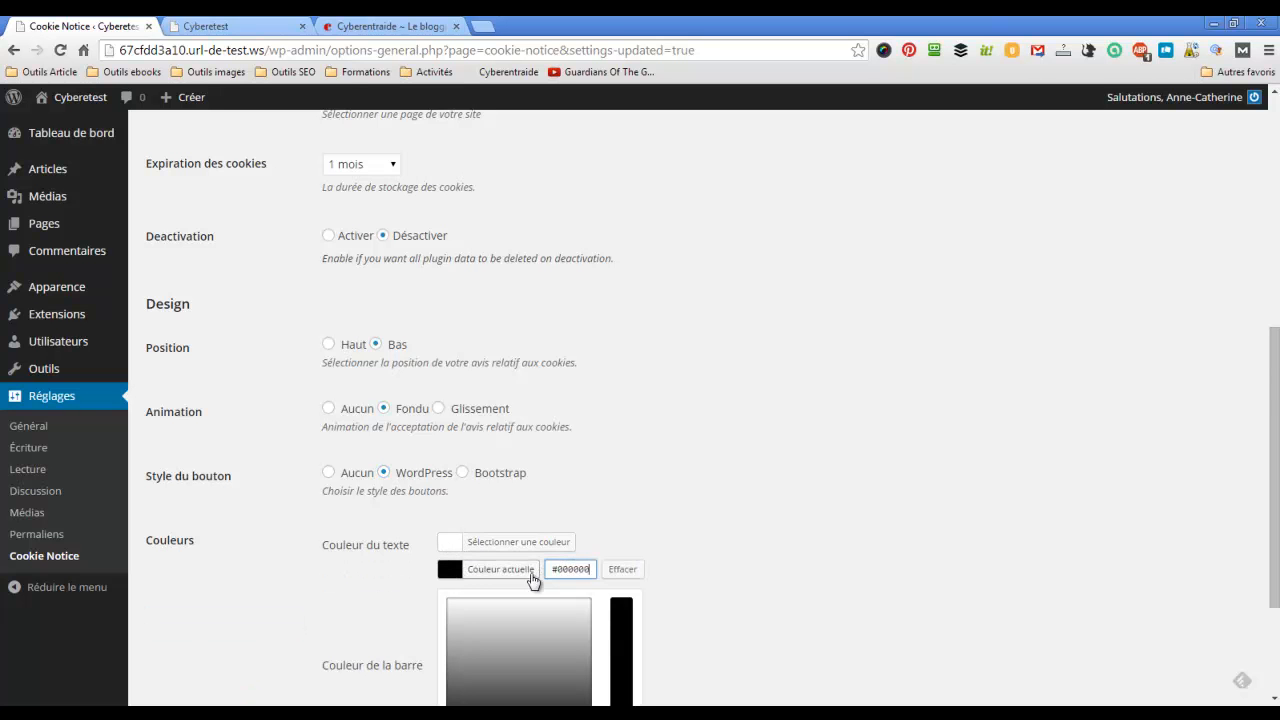
scroll(575, 595, down, 1)
scroll(575, 598, down, 1)
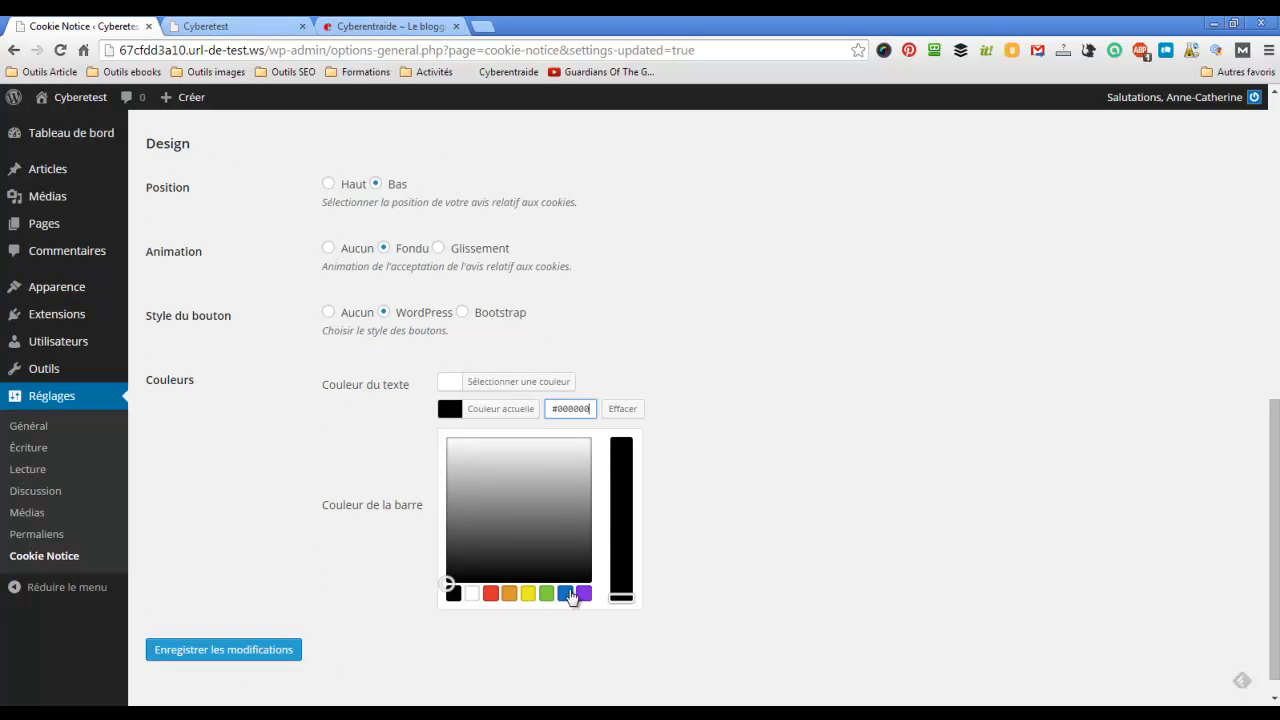
click(566, 595)
click(546, 594)
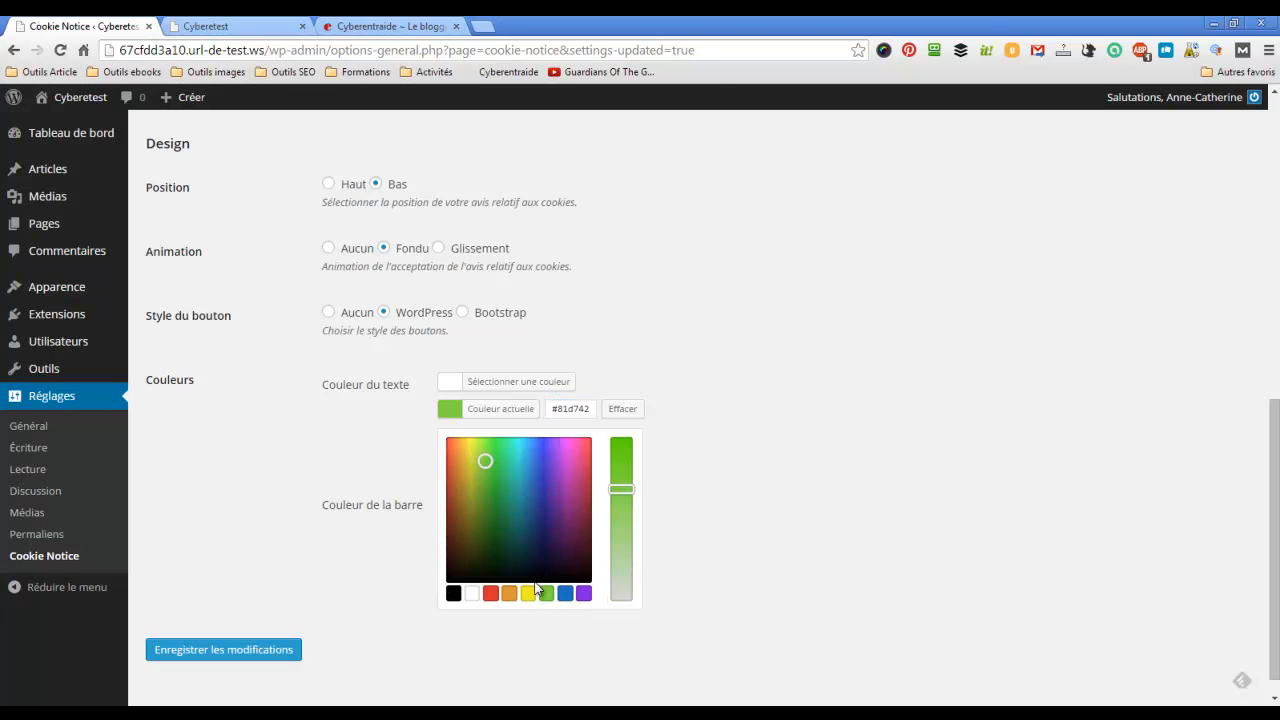
click(509, 594)
mouse_move(463, 458)
mouse_down()
mouse_move(459, 468)
mouse_move(461, 456)
mouse_up()
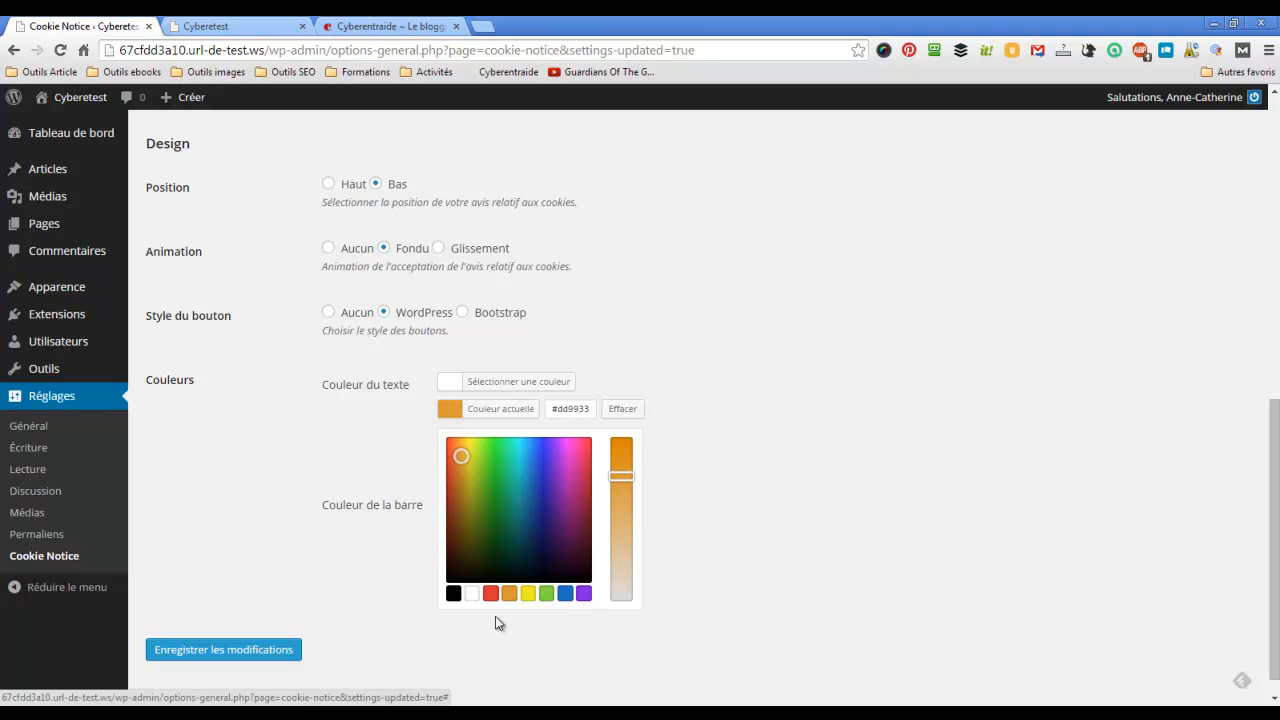
Set the notice's text colour to black and save the Cookie Notice settings.
click(449, 382)
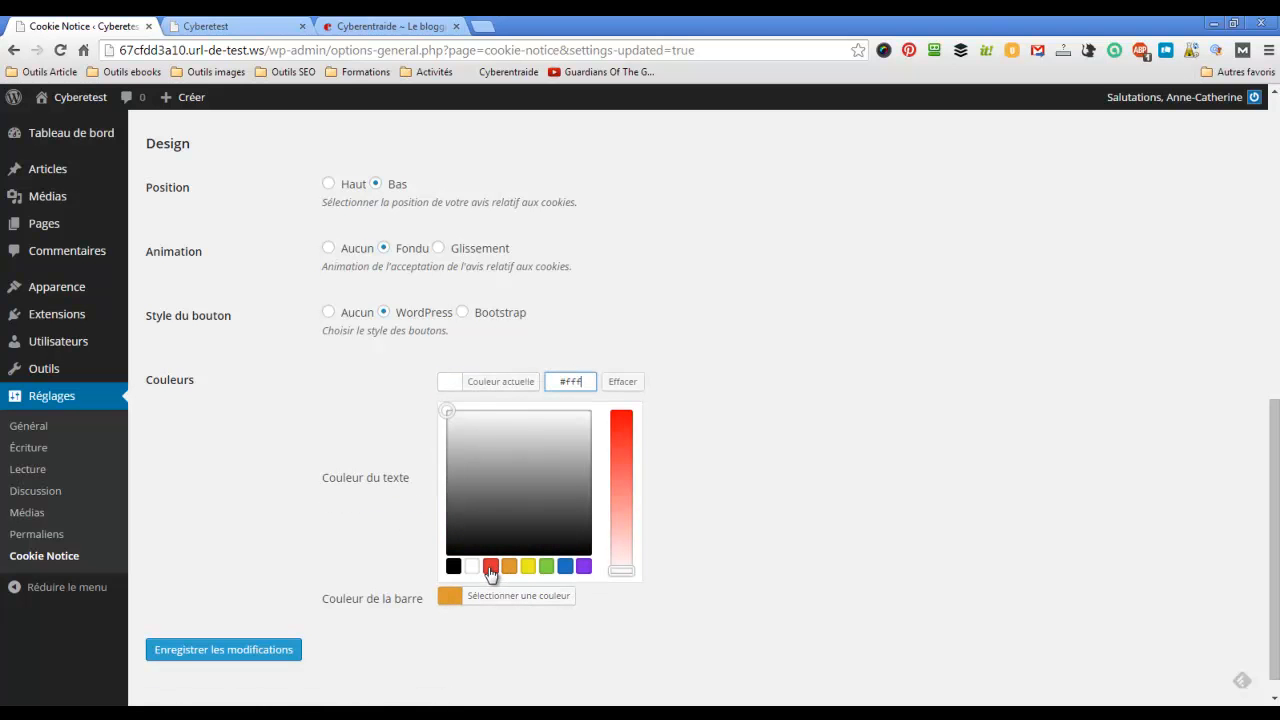
click(453, 567)
click(205, 655)
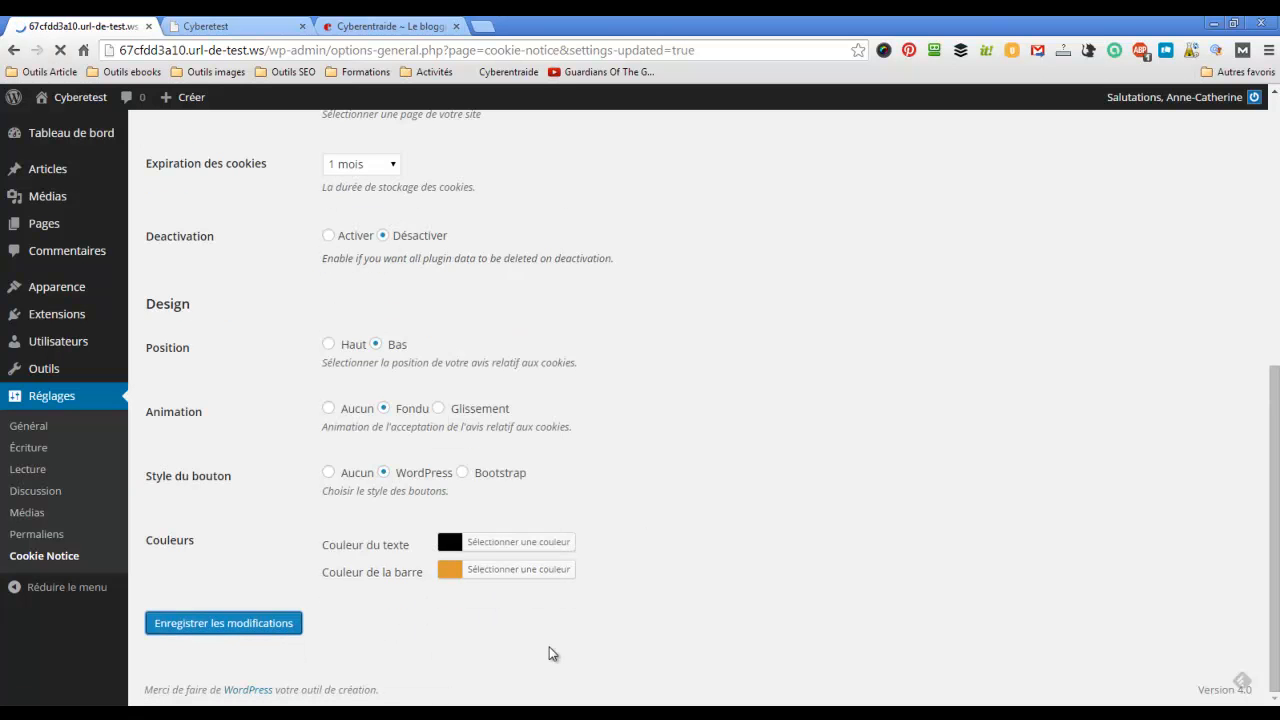
Reload the Cyberetest home page to check the cookie banner and follow its "En savoir plus" link.
click(268, 26)
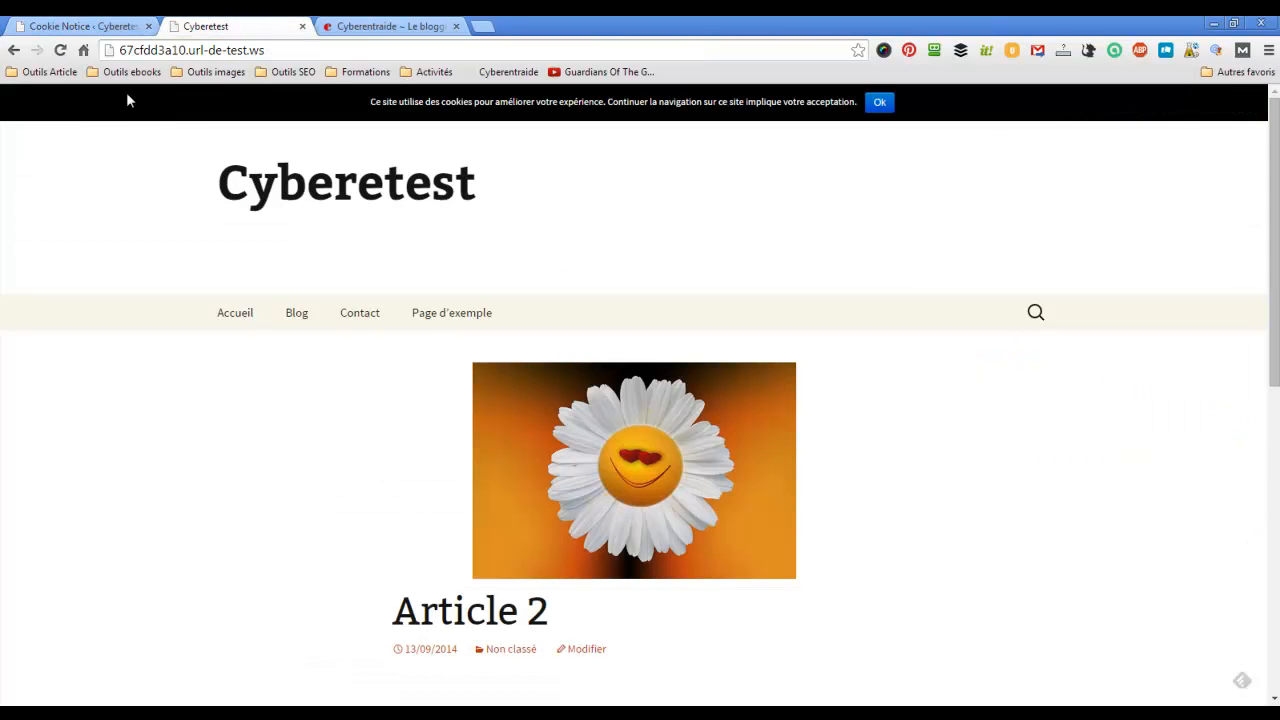
click(62, 57)
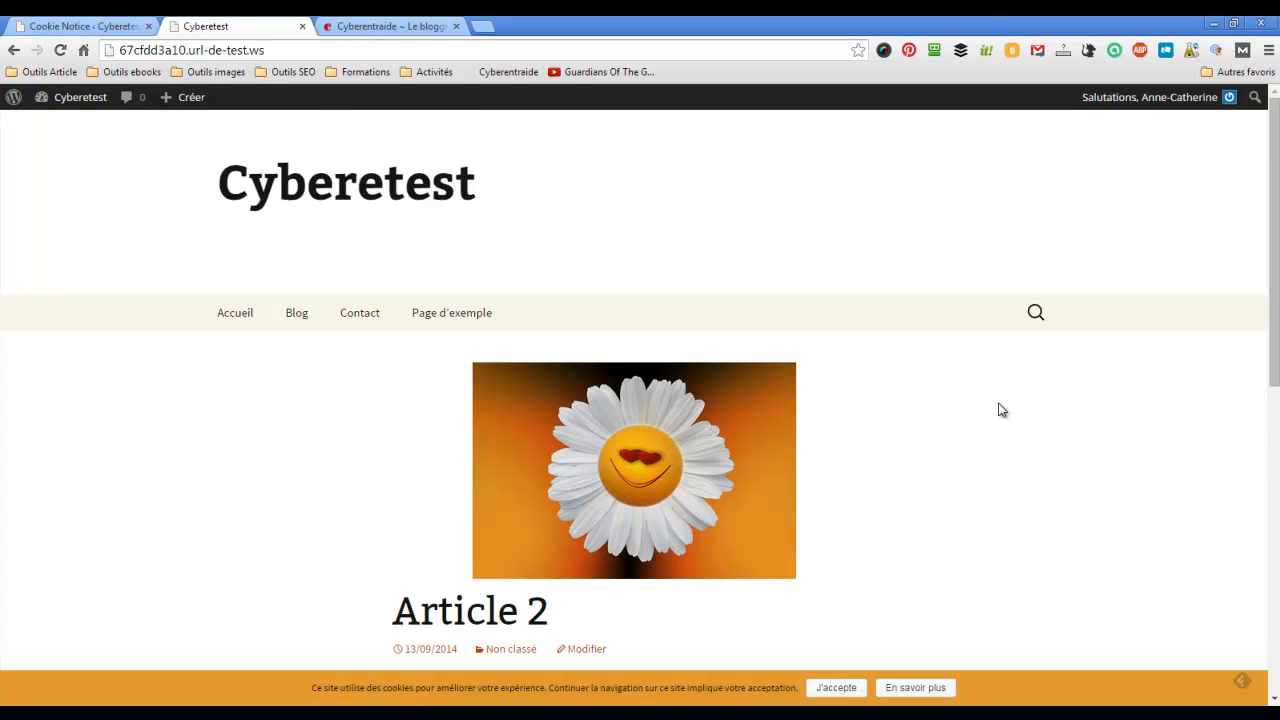
scroll(1000, 494, down, 1)
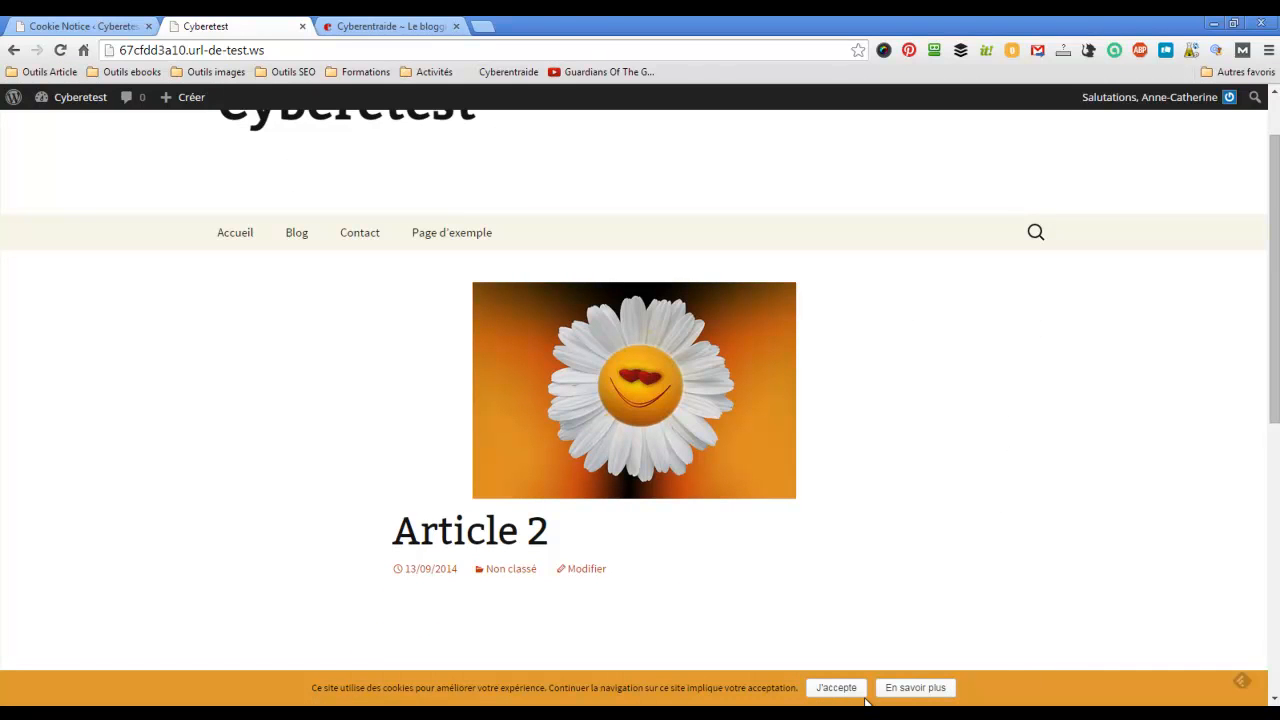
click(938, 689)
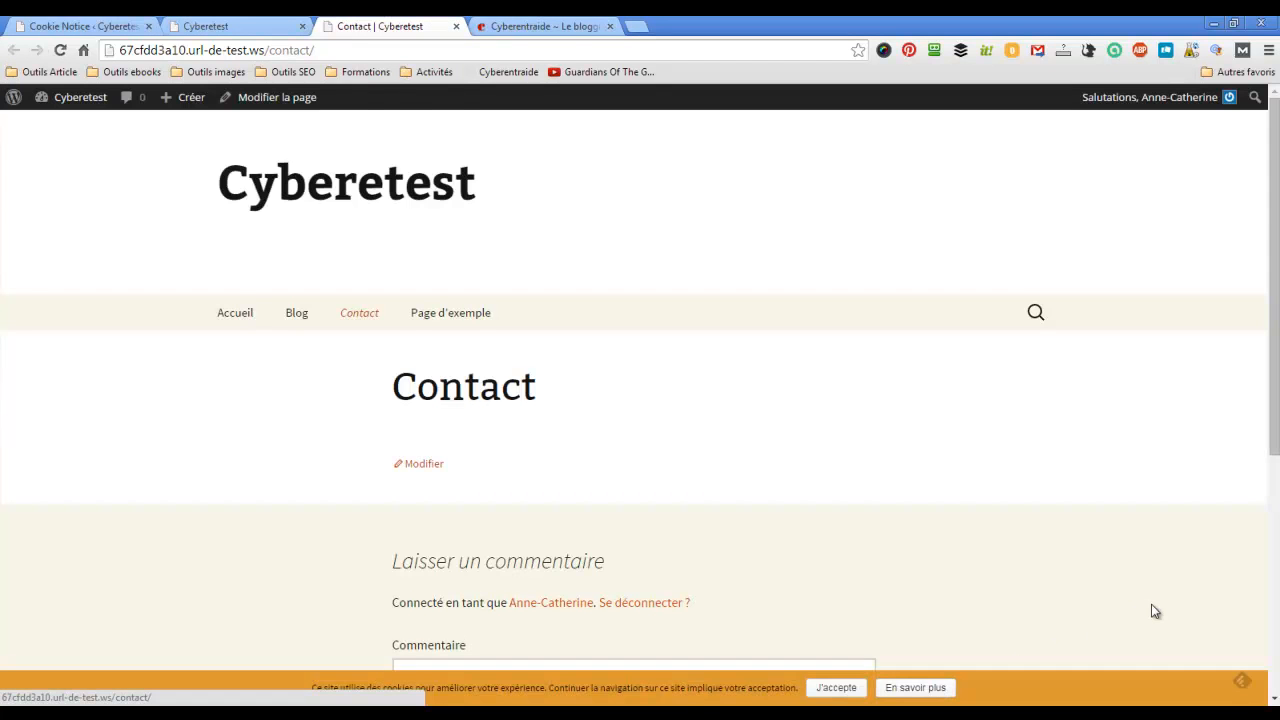
scroll(1151, 604, down, 2)
scroll(1151, 616, up, 2)
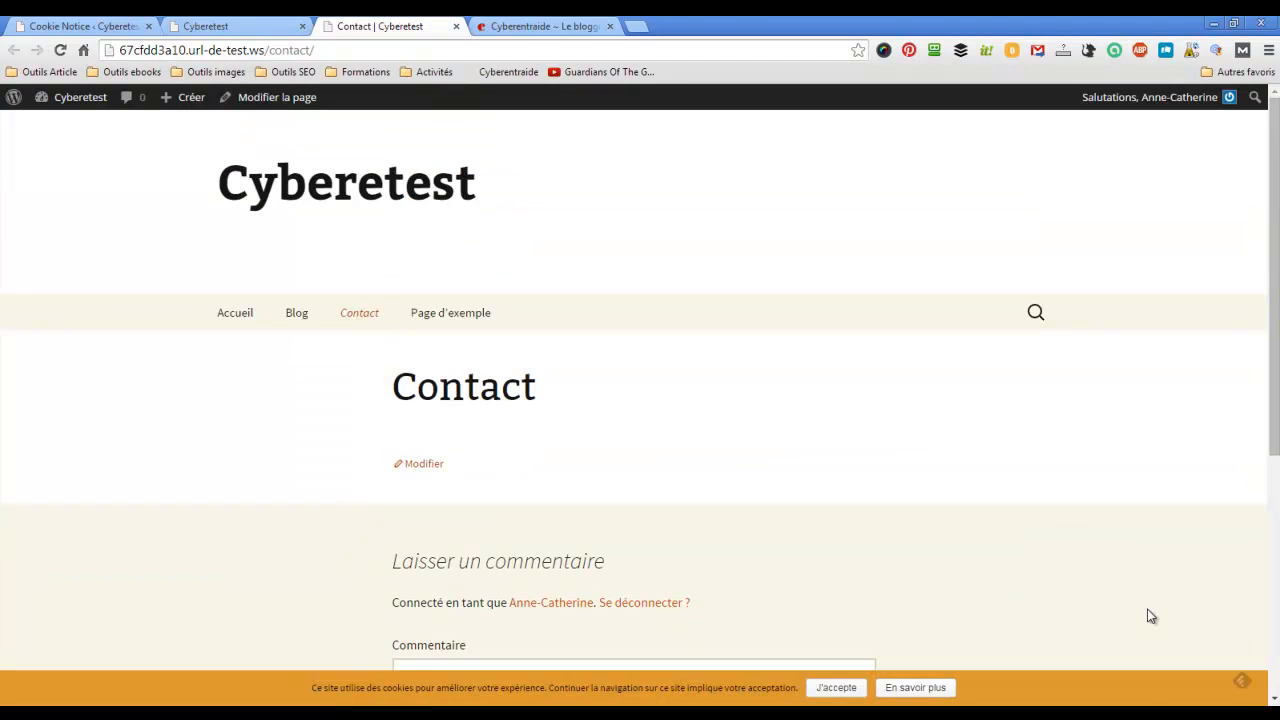
Examine the cookies section of Cyberentraide's legal notice through its banner's "En savoir plus" link, and return to the Cyberetest home page.
click(527, 27)
scroll(600, 470, down, 2)
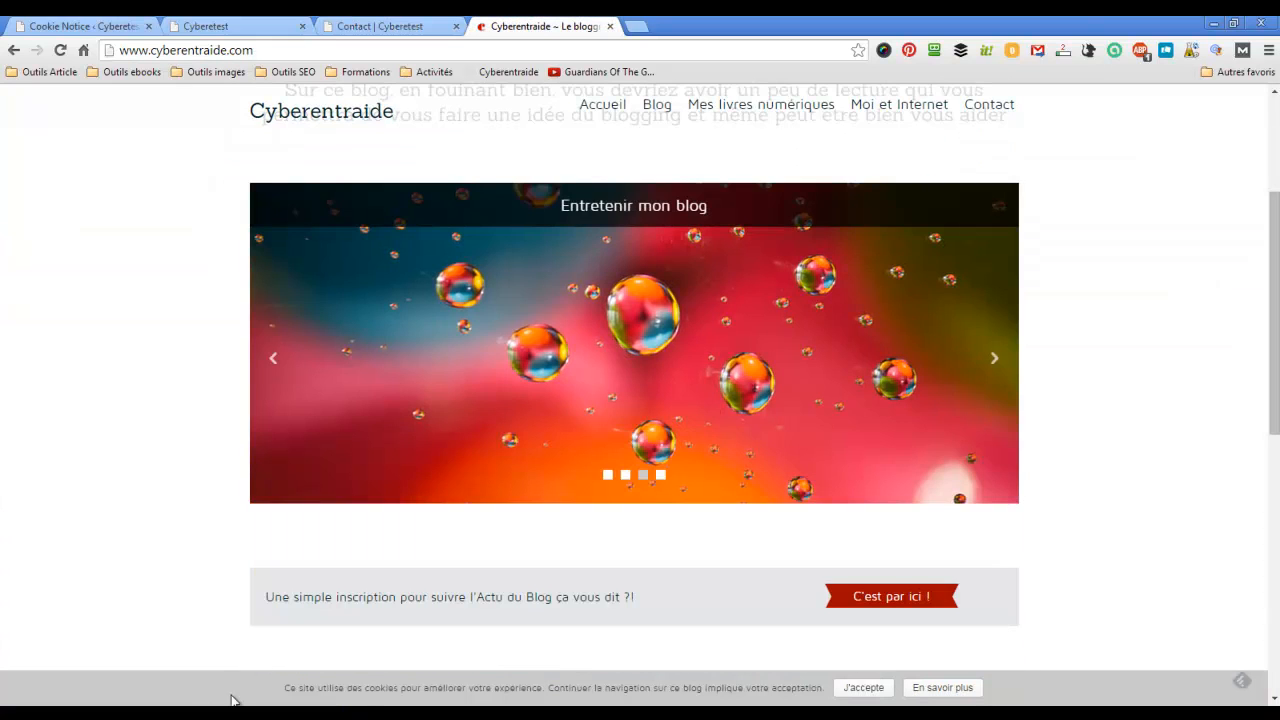
click(964, 688)
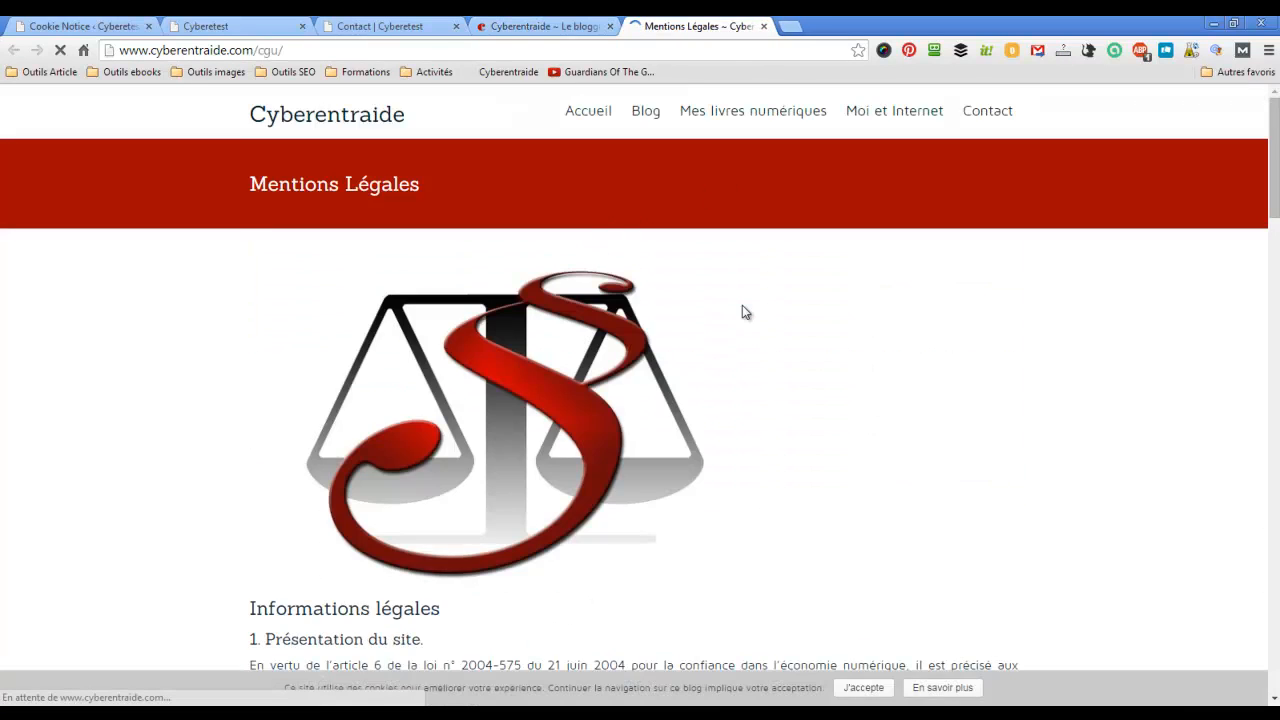
scroll(742, 305, down, 15)
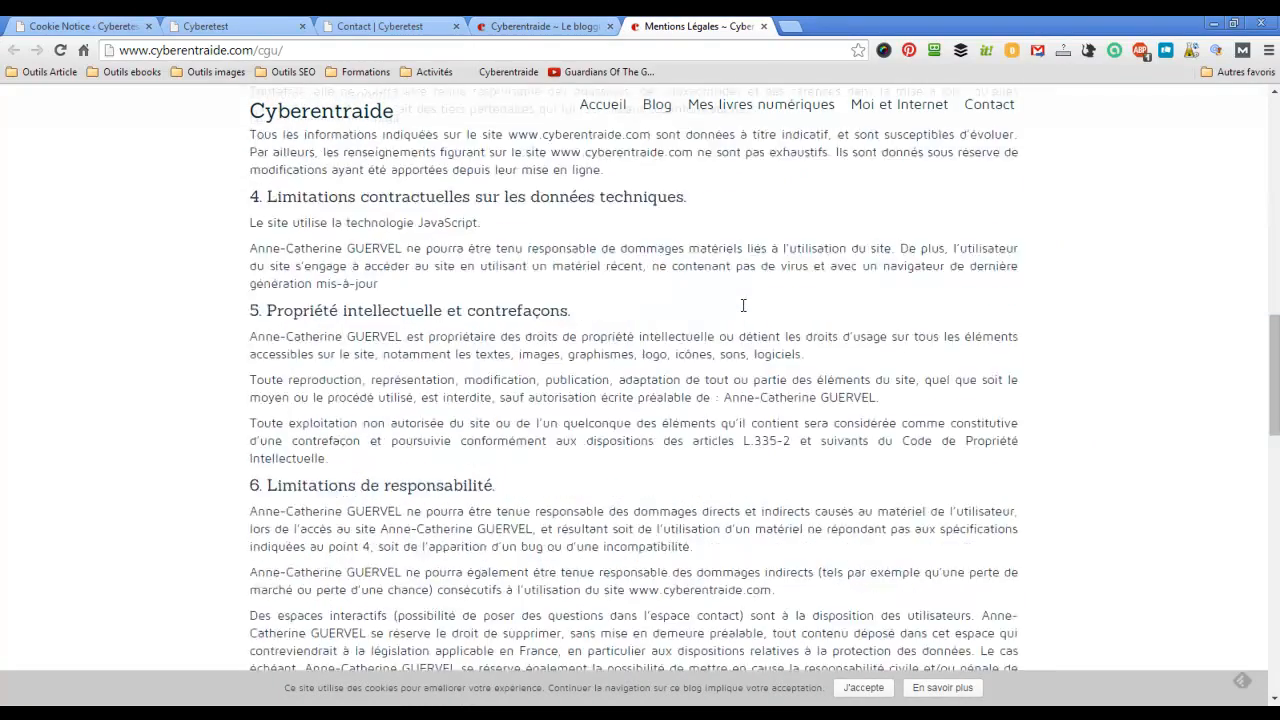
scroll(742, 318, down, 5)
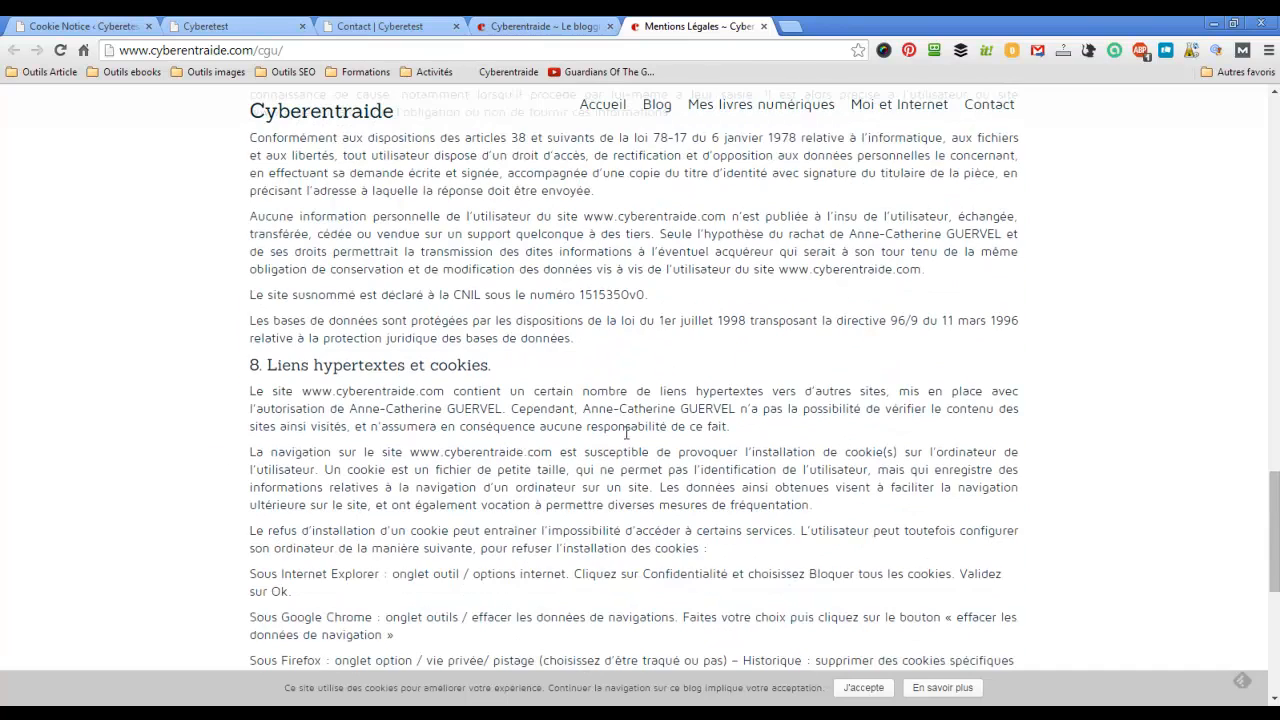
scroll(515, 434, down, 2)
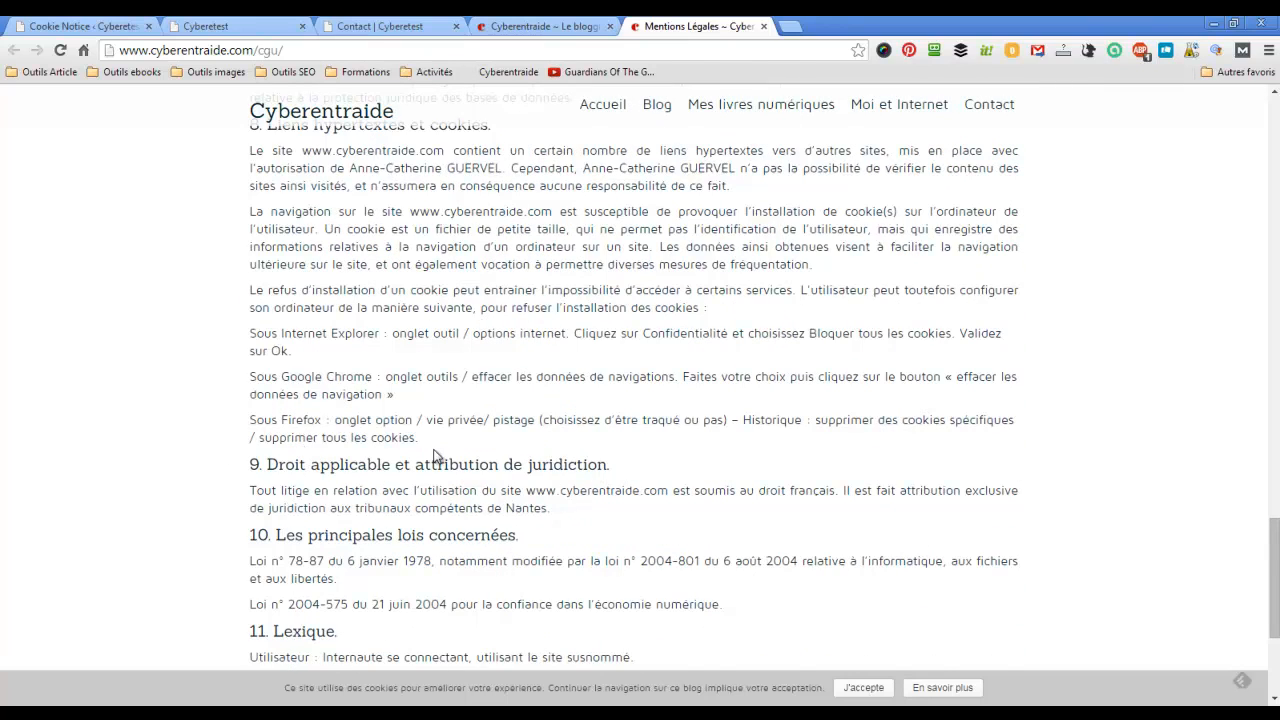
scroll(664, 451, up, 2)
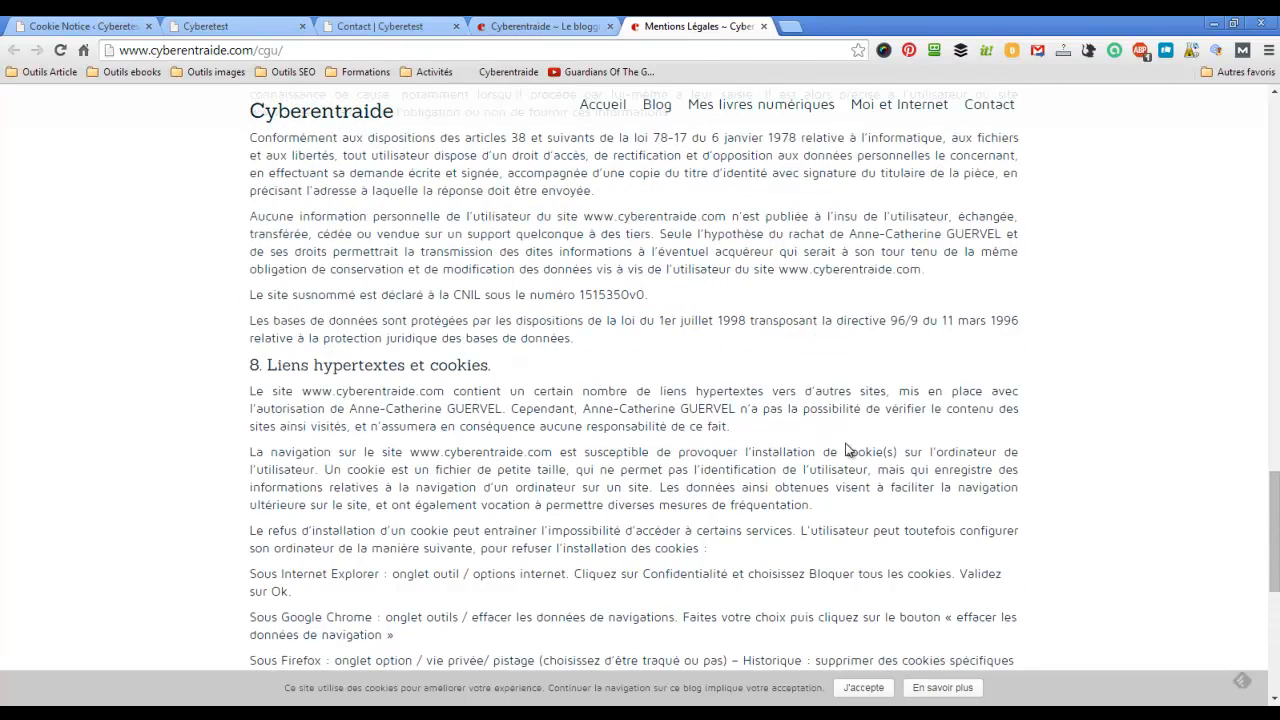
scroll(845, 450, down, 2)
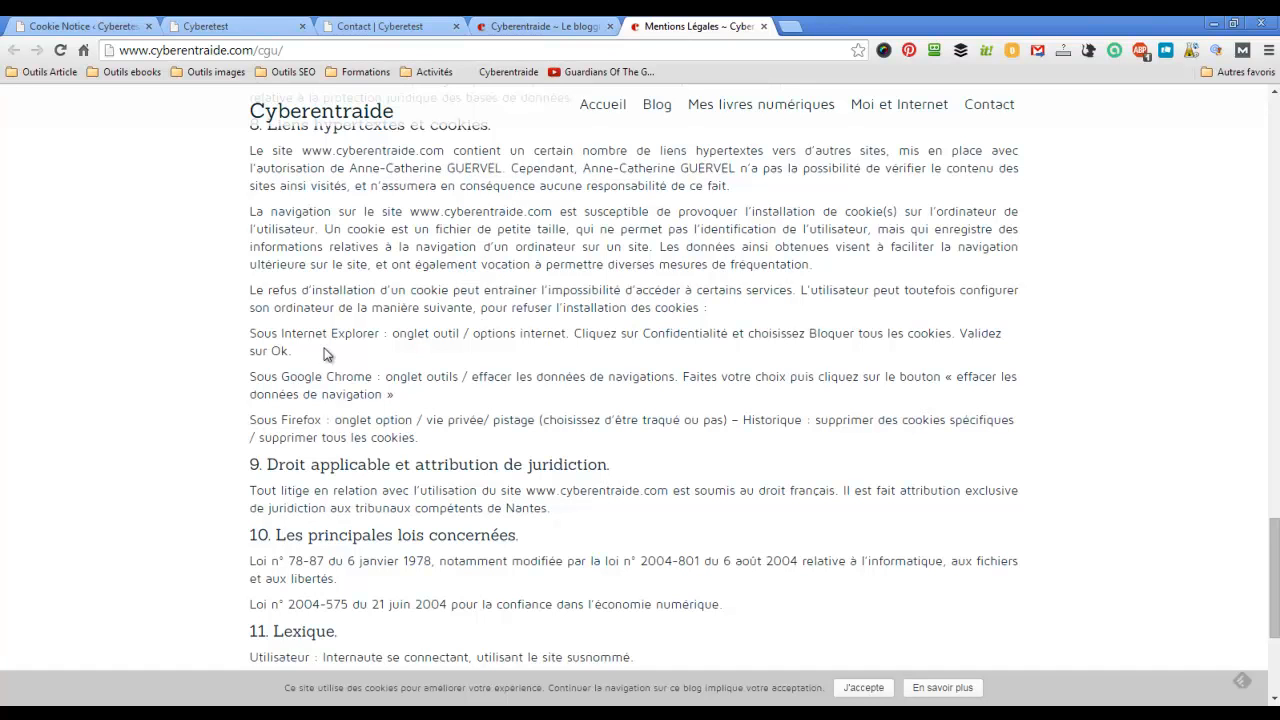
click(224, 29)
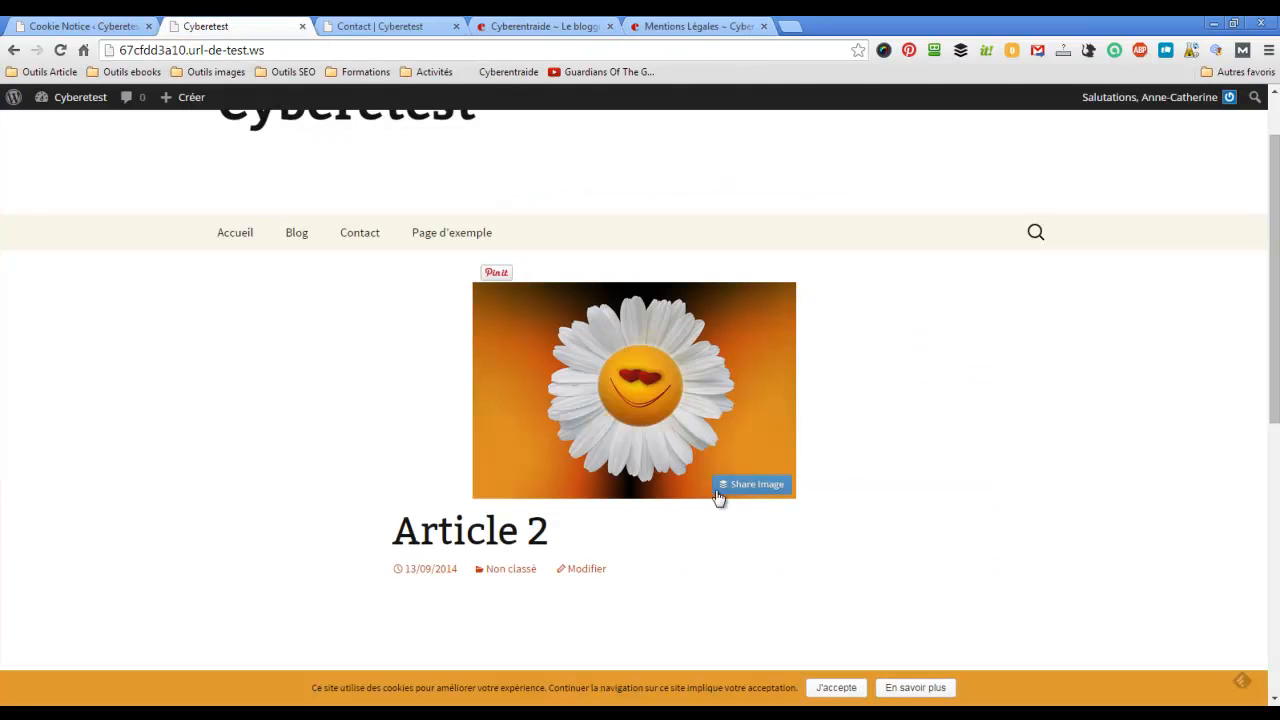